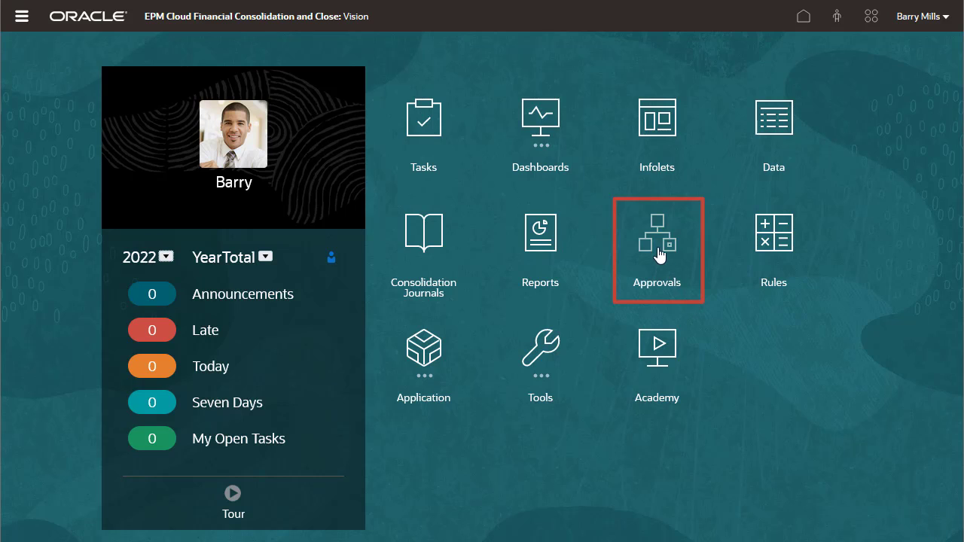
# - Open the approvals list and filter the approval units to the Feb period
pyautogui.click(656, 243)
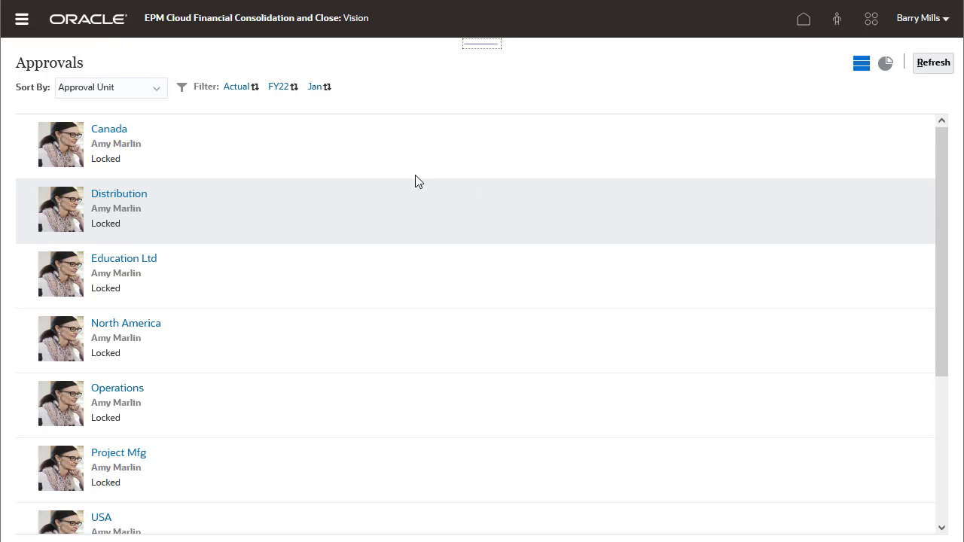
pyautogui.click(184, 93)
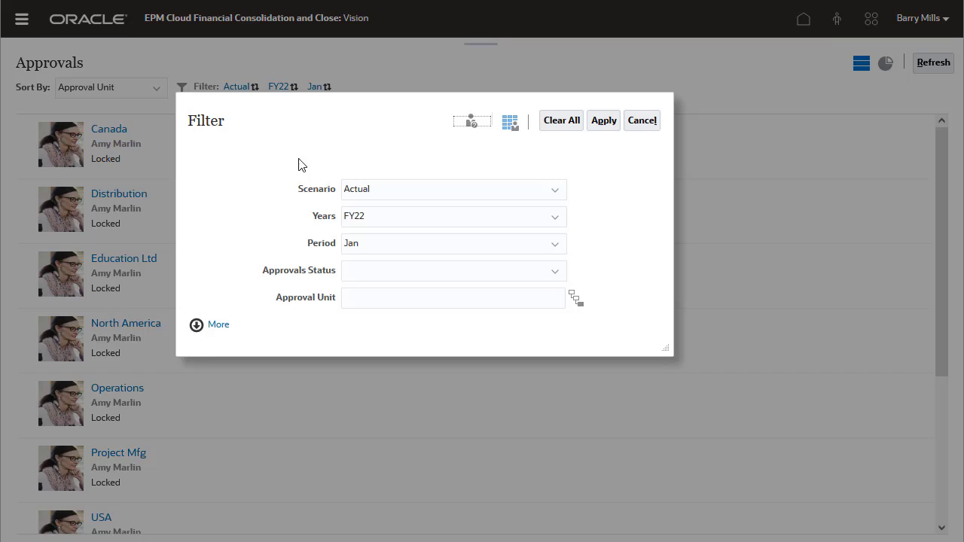
pyautogui.click(557, 249)
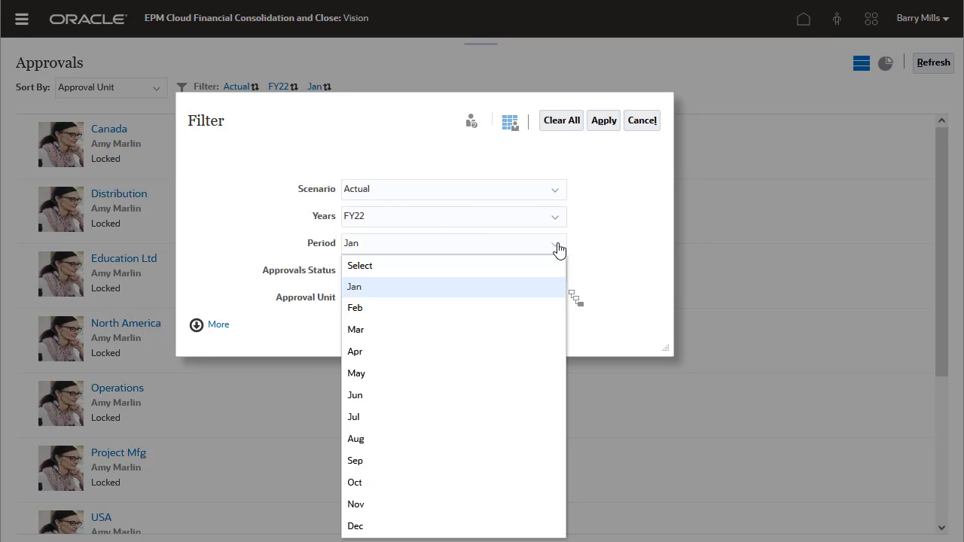
pyautogui.click(507, 307)
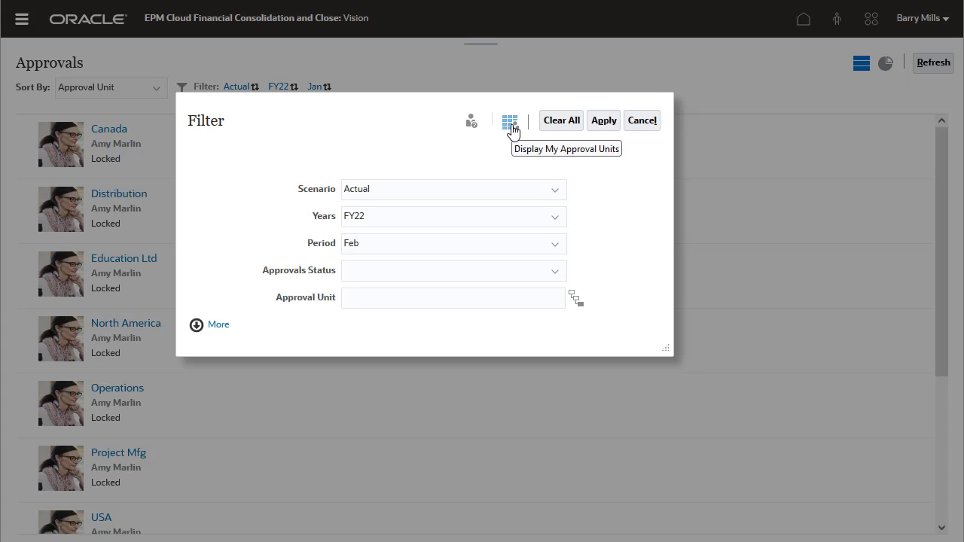
pyautogui.click(603, 128)
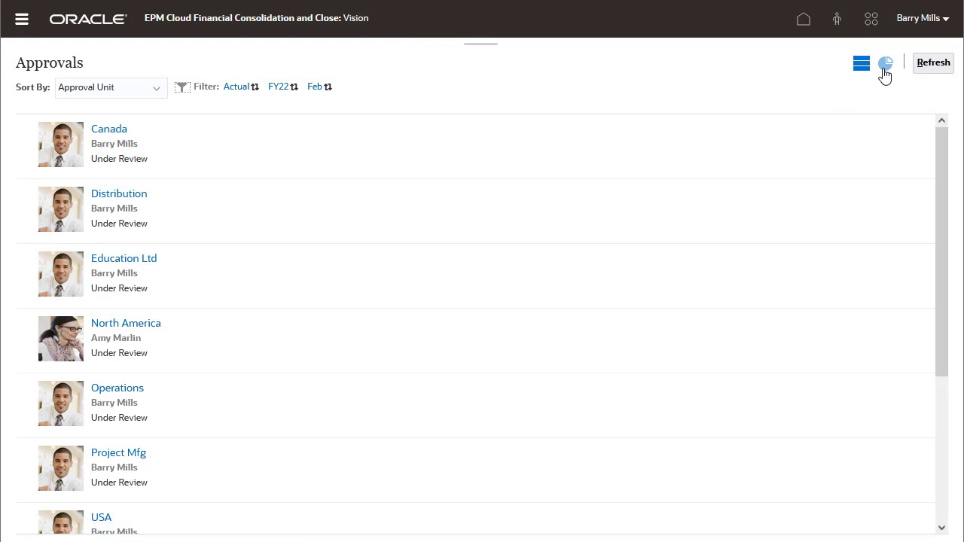
# - View the approval units as a chart, return to the list view and sort it by Hierarchy Order
pyautogui.click(885, 74)
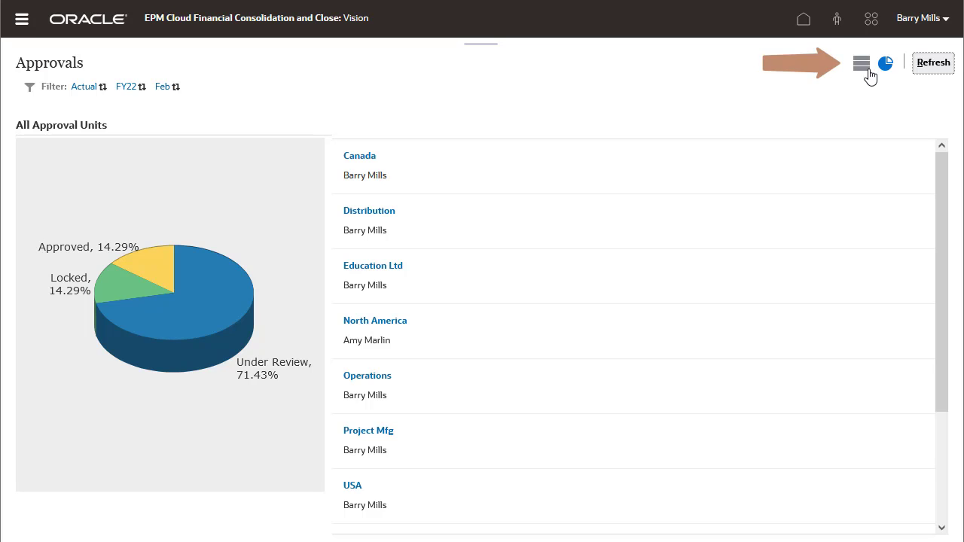
pyautogui.click(863, 72)
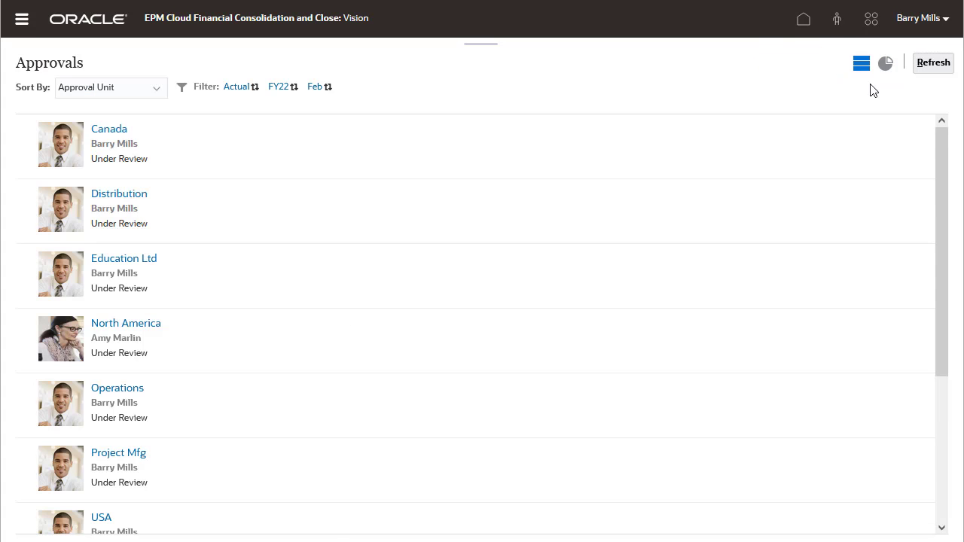
pyautogui.click(156, 91)
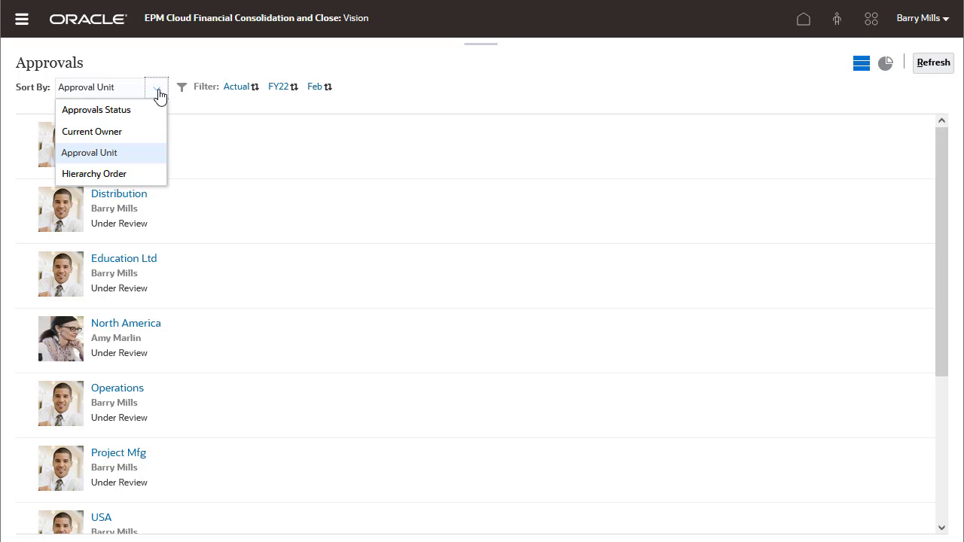
pyautogui.click(148, 172)
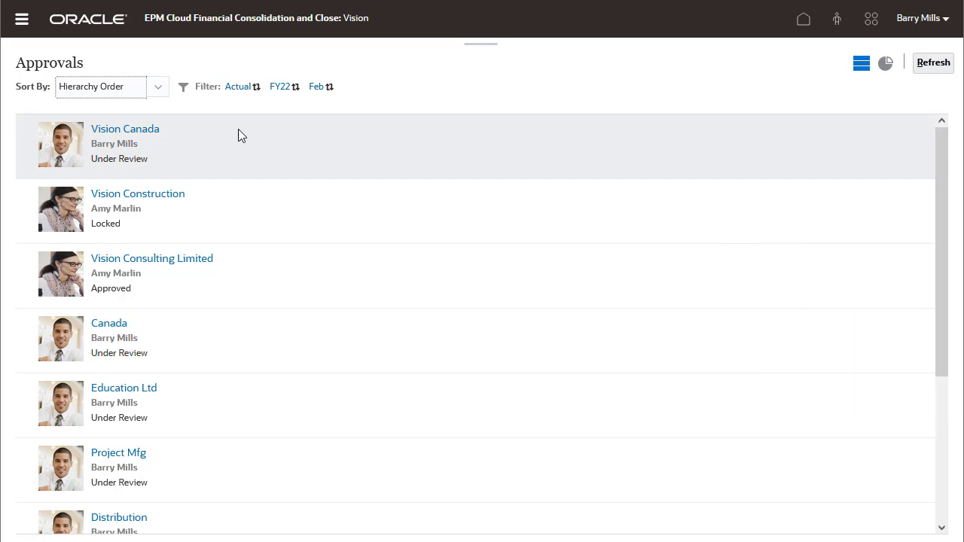
# - Open the Vision Canada approval unit and examine its promotional path, returning to its status details
pyautogui.click(124, 134)
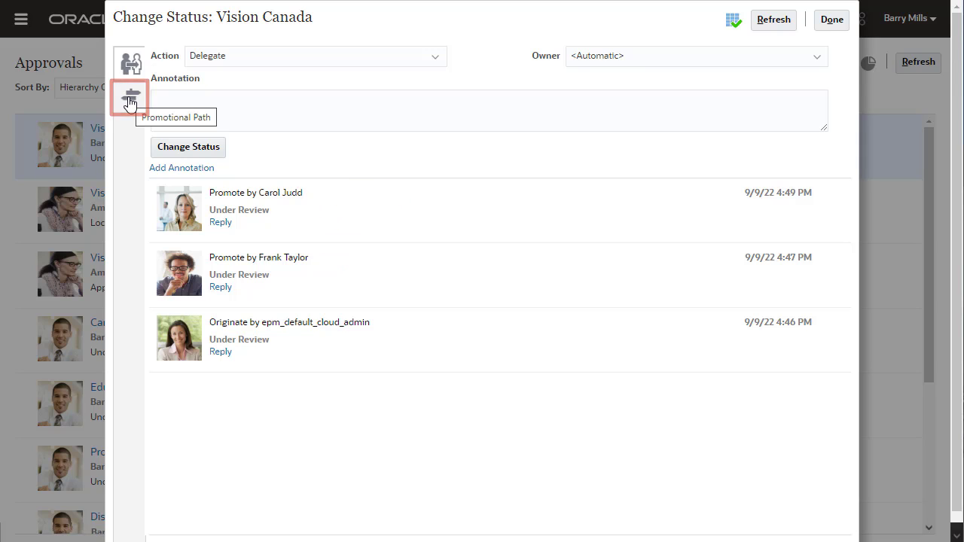
pyautogui.click(129, 101)
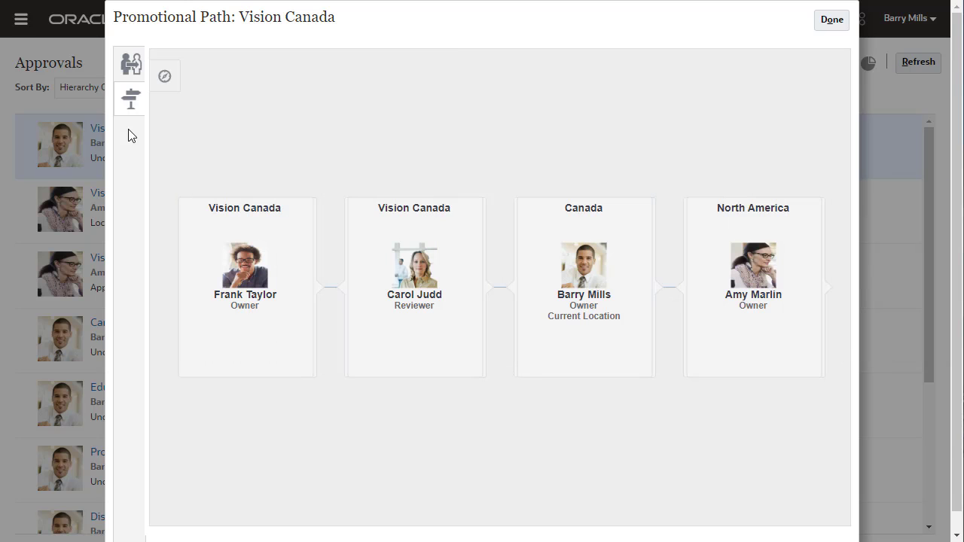
pyautogui.click(128, 74)
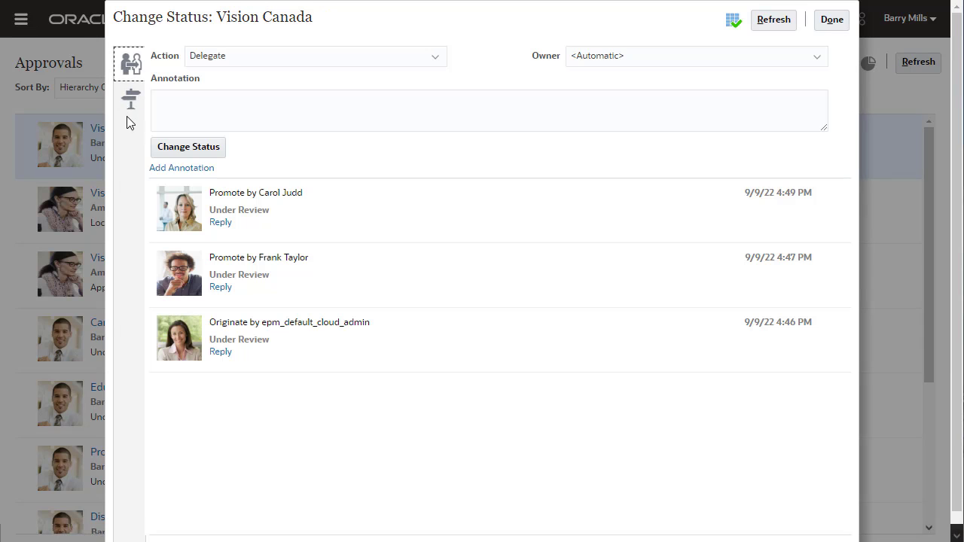
# - Reject Vision Canada back to its reviewer as owner, with the annotation "Please verify numbers for operating expenses and re-submit."
pyautogui.click(435, 57)
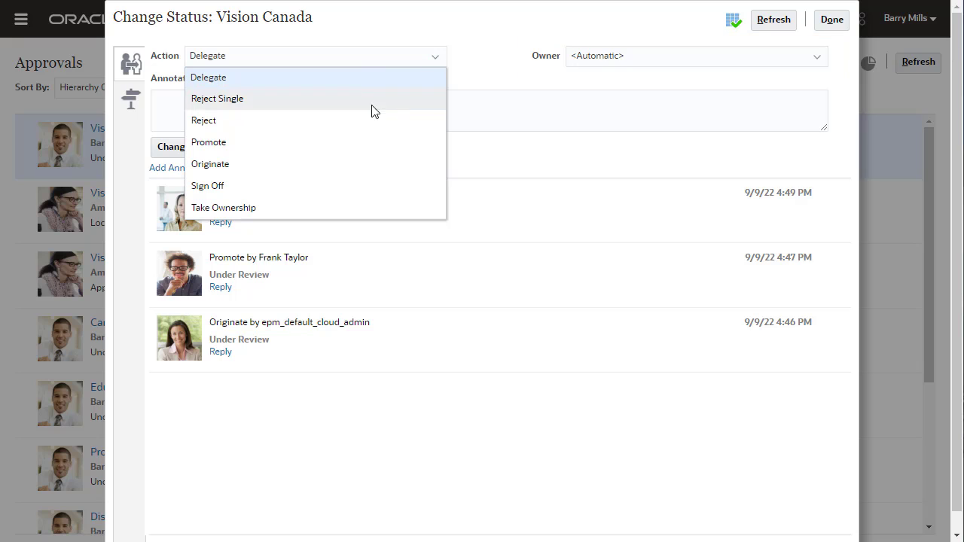
pyautogui.click(351, 122)
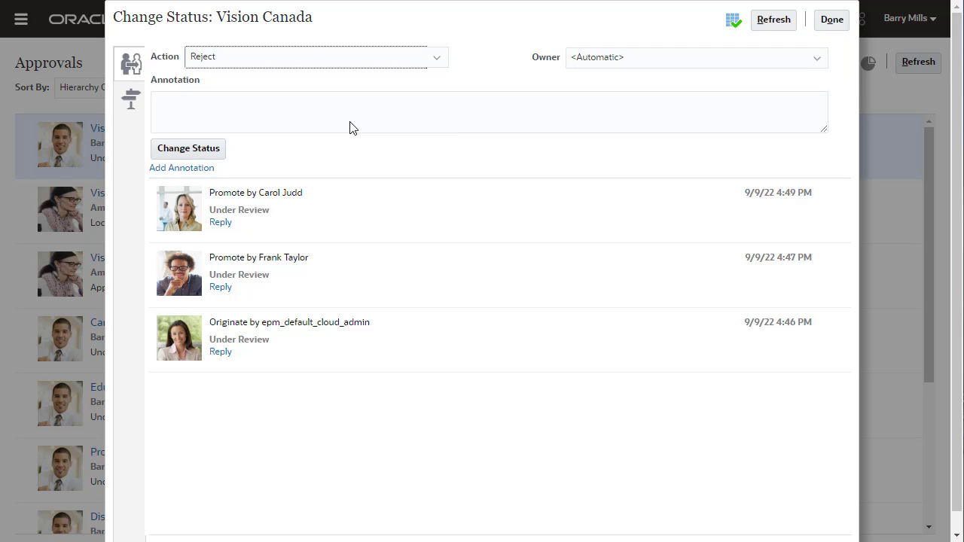
pyautogui.click(817, 65)
pyautogui.click(699, 98)
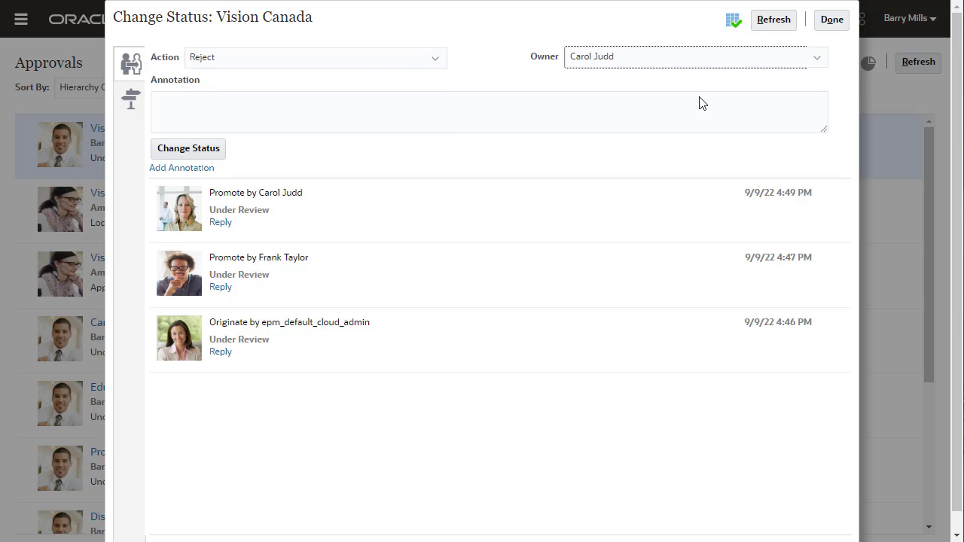
pyautogui.click(194, 108)
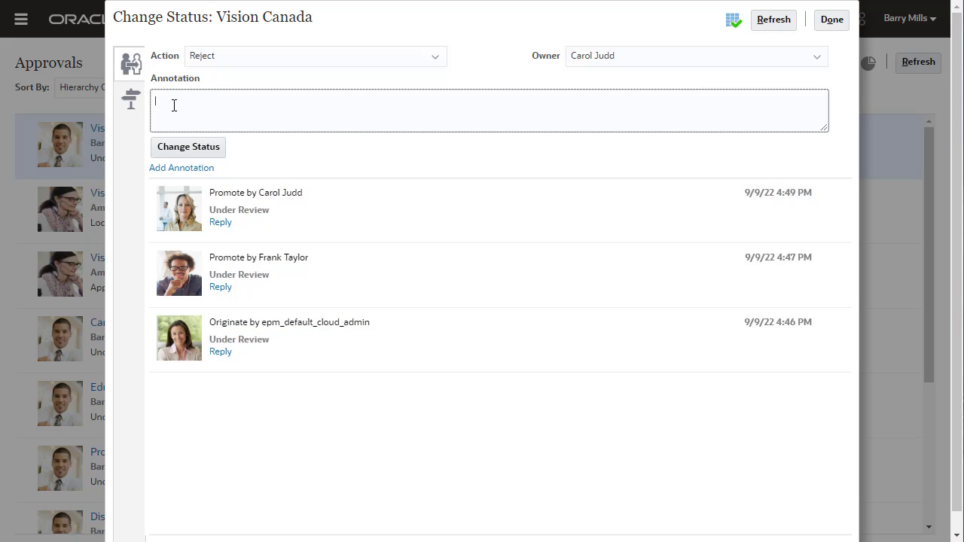
pyautogui.write('Please verify numbers for operating expenses and re-submit.')
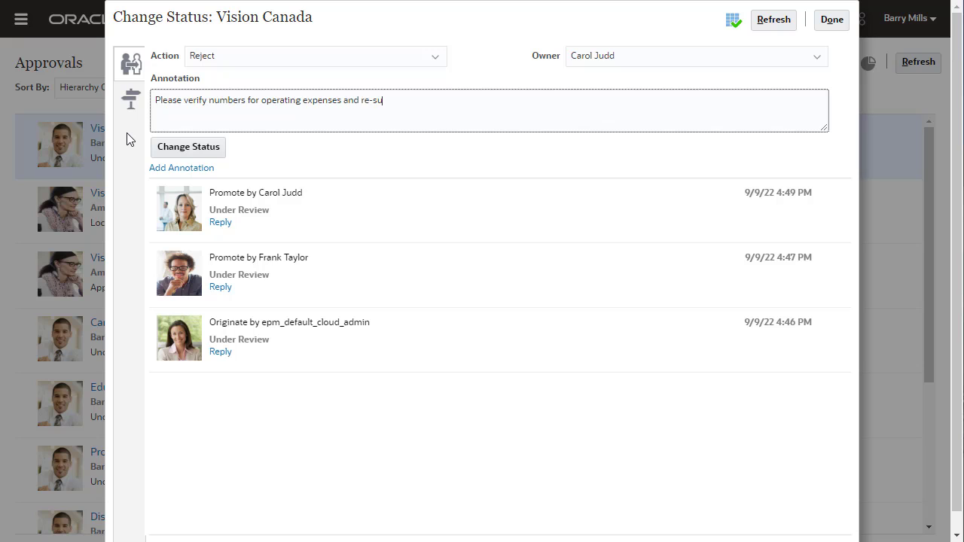
pyautogui.click(191, 149)
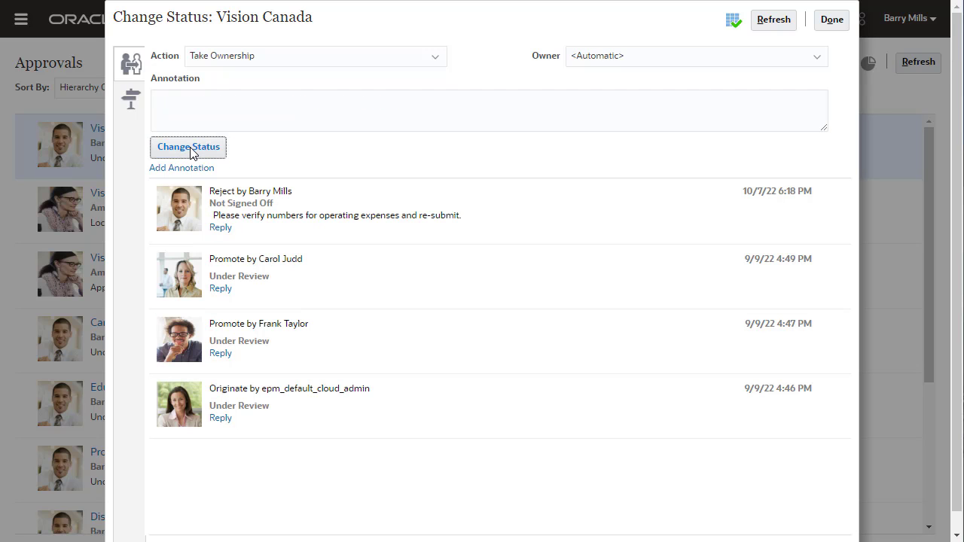
pyautogui.click(828, 23)
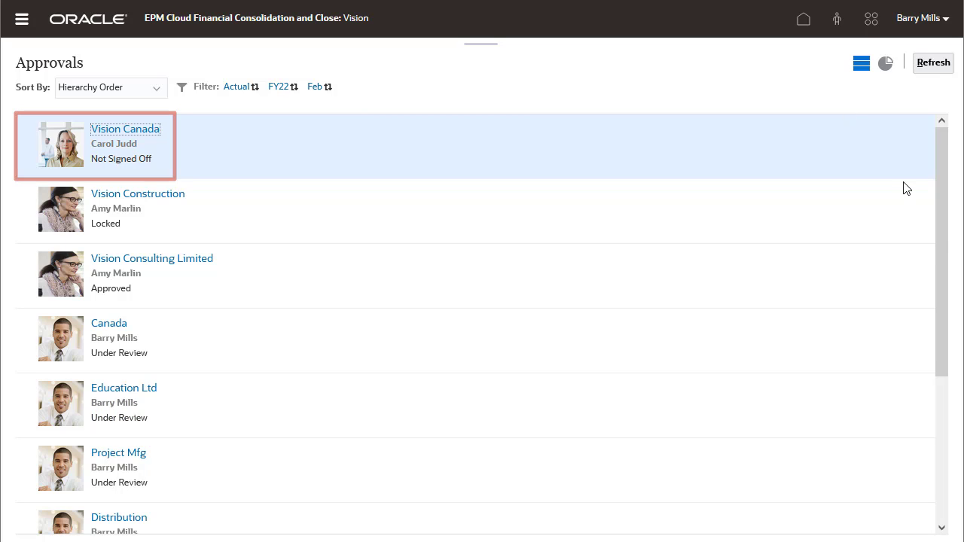
# - Examine the promotional path of the Operations approval unit and return to the approvals list
pyautogui.moveTo(940, 244); pyautogui.dragTo(953, 415)
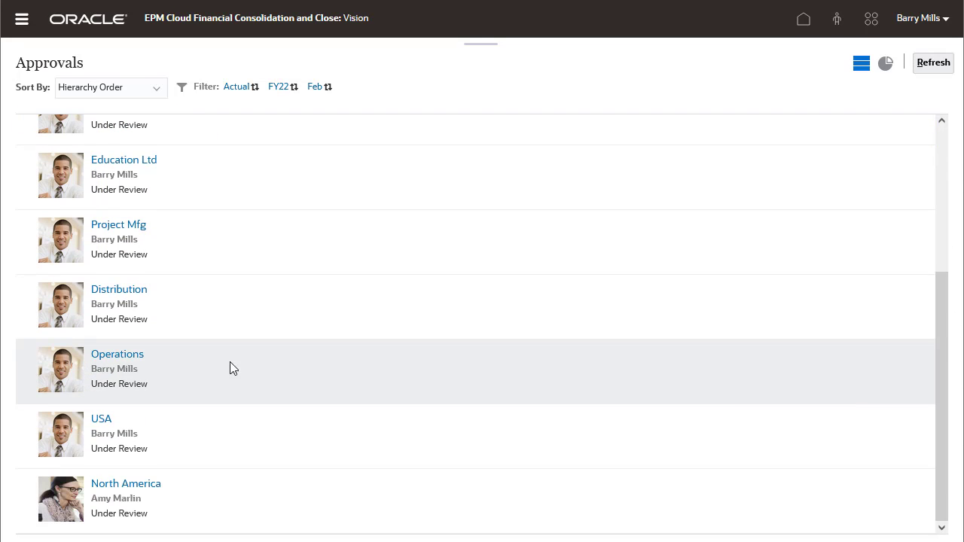
pyautogui.click(120, 356)
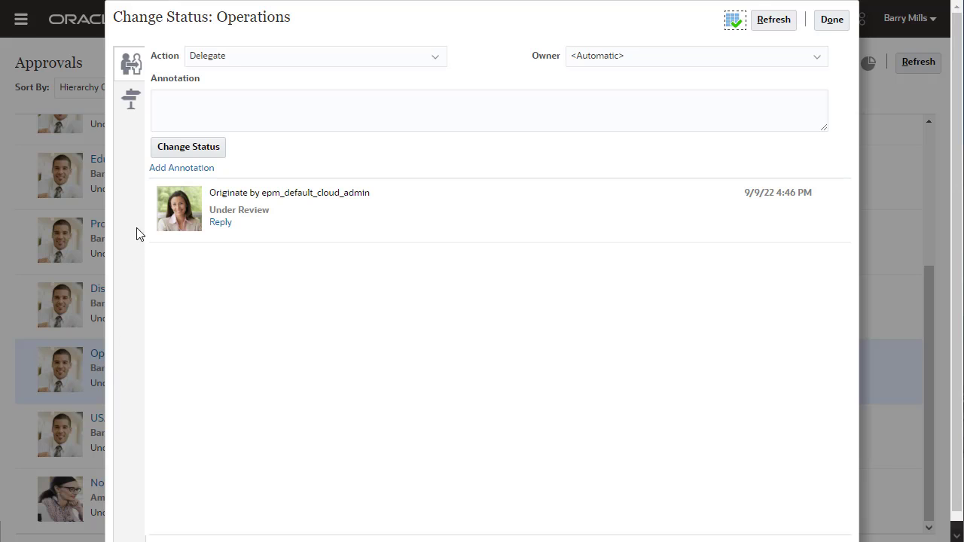
pyautogui.click(129, 100)
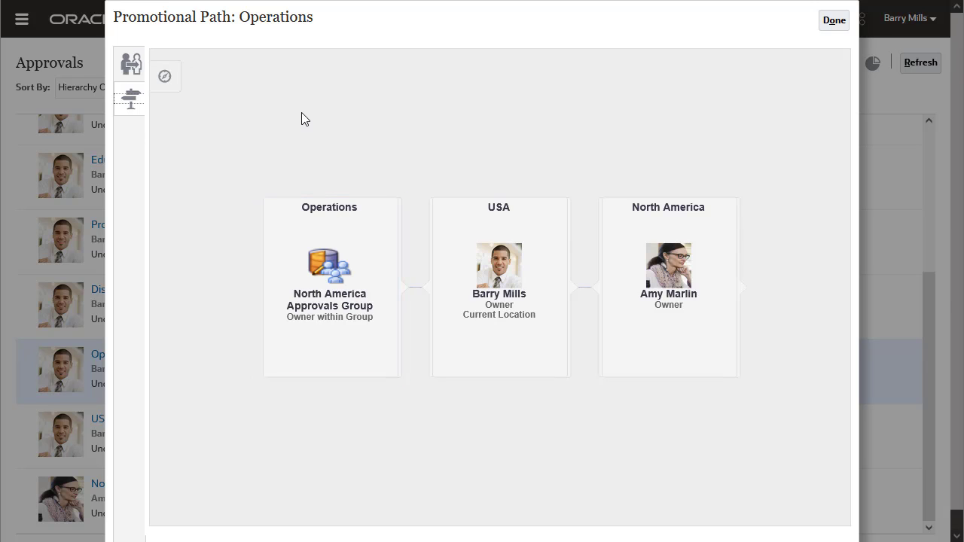
pyautogui.click(833, 23)
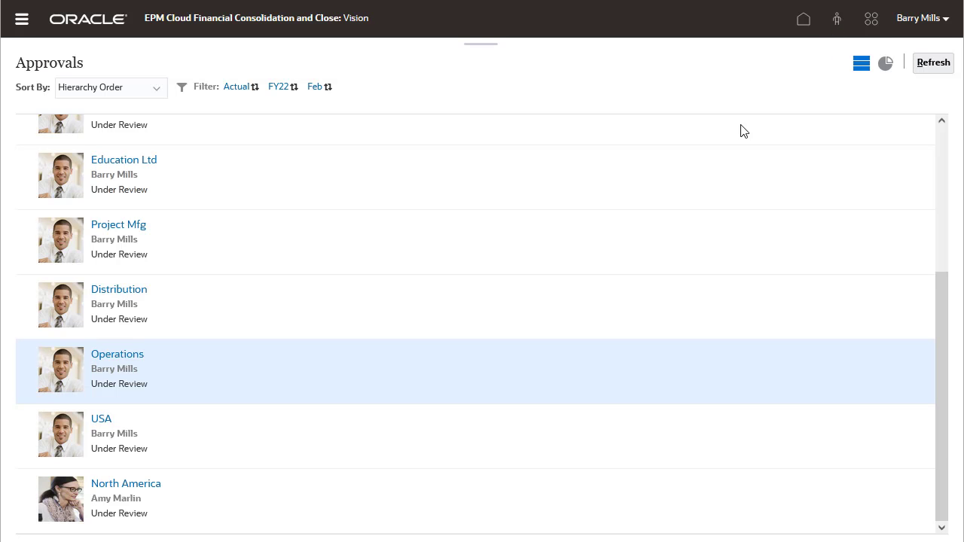
# - Promote the USA approval unit and return to the approvals list
pyautogui.click(357, 442)
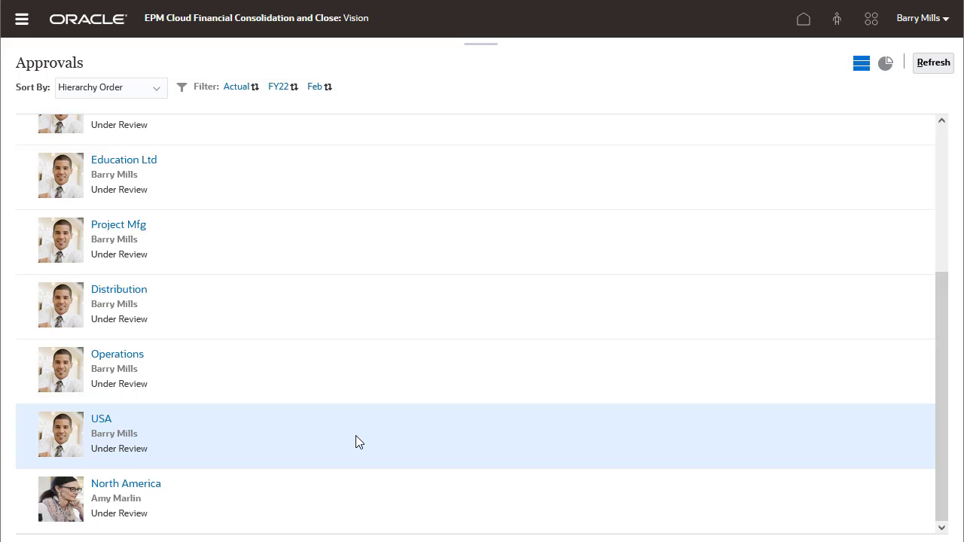
pyautogui.click(110, 422)
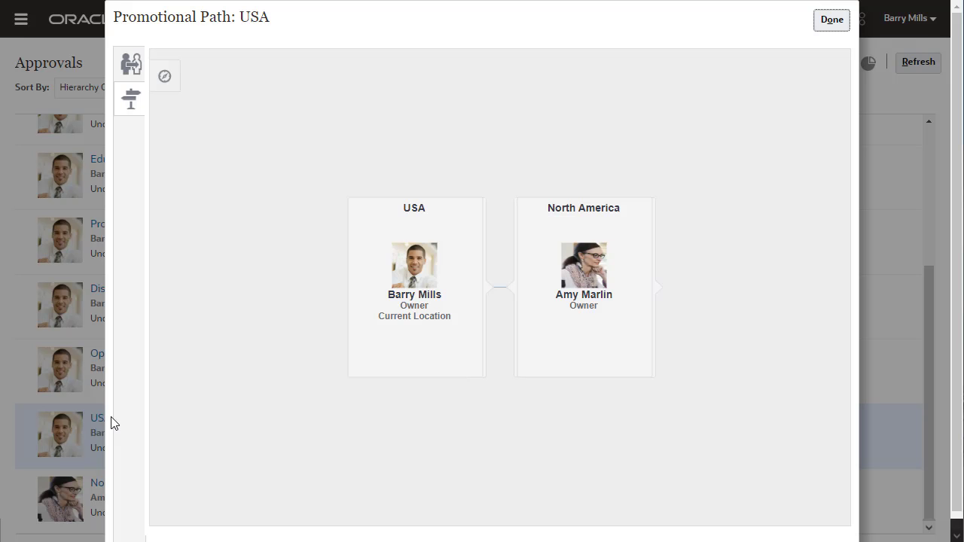
pyautogui.click(131, 66)
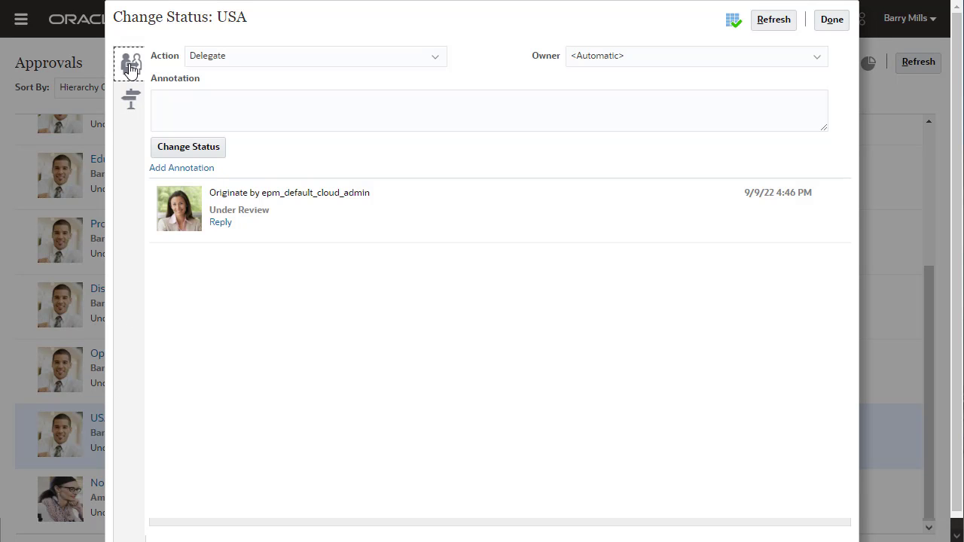
pyautogui.click(435, 62)
pyautogui.click(250, 106)
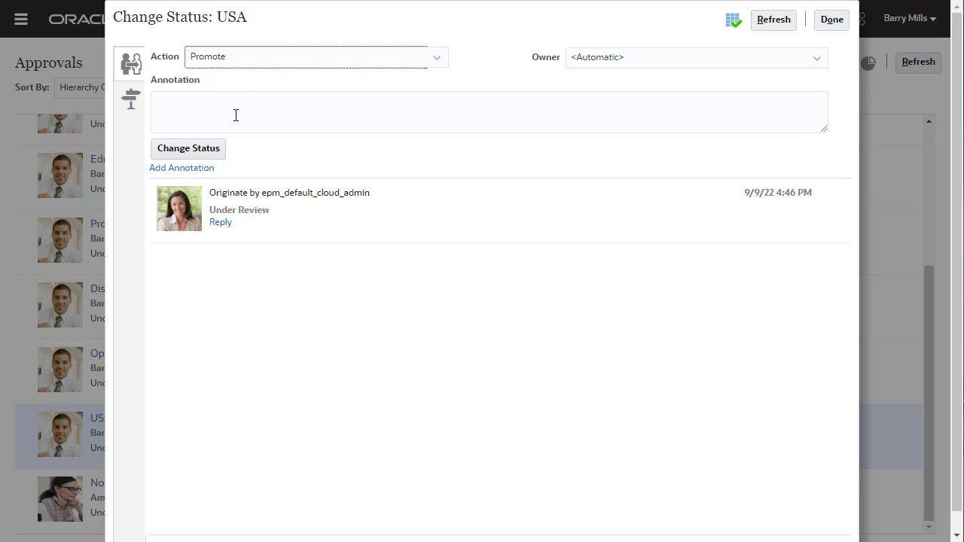
pyautogui.click(203, 155)
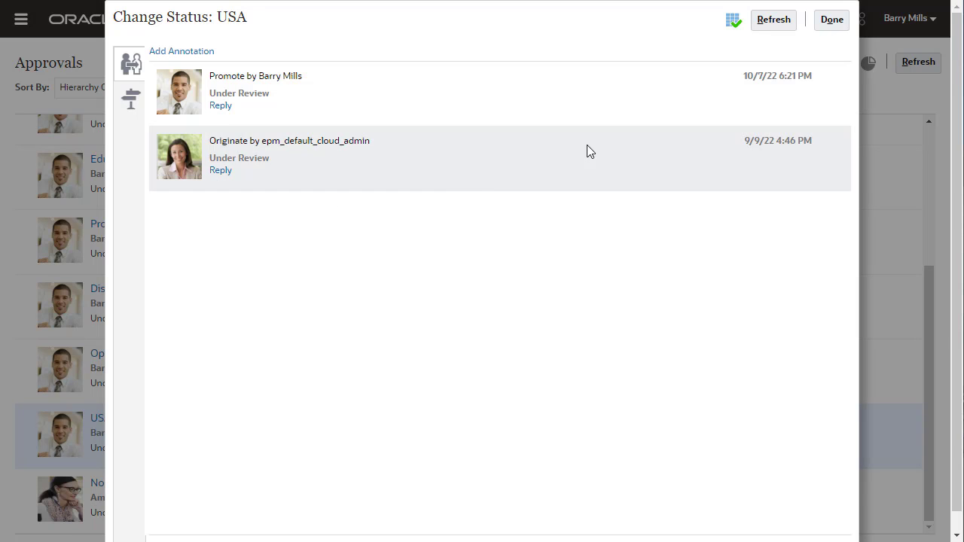
pyautogui.click(833, 23)
pyautogui.moveTo(943, 154); pyautogui.dragTo(951, 327)
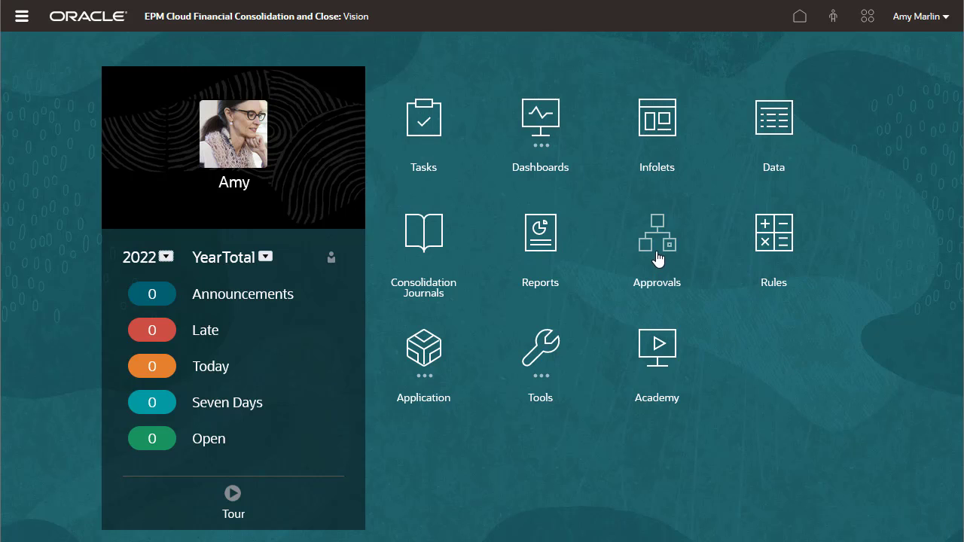
# - From the final approver's home page, open the approvals list and approve the USA approval unit
pyautogui.click(656, 248)
pyautogui.moveTo(941, 266); pyautogui.dragTo(942, 423)
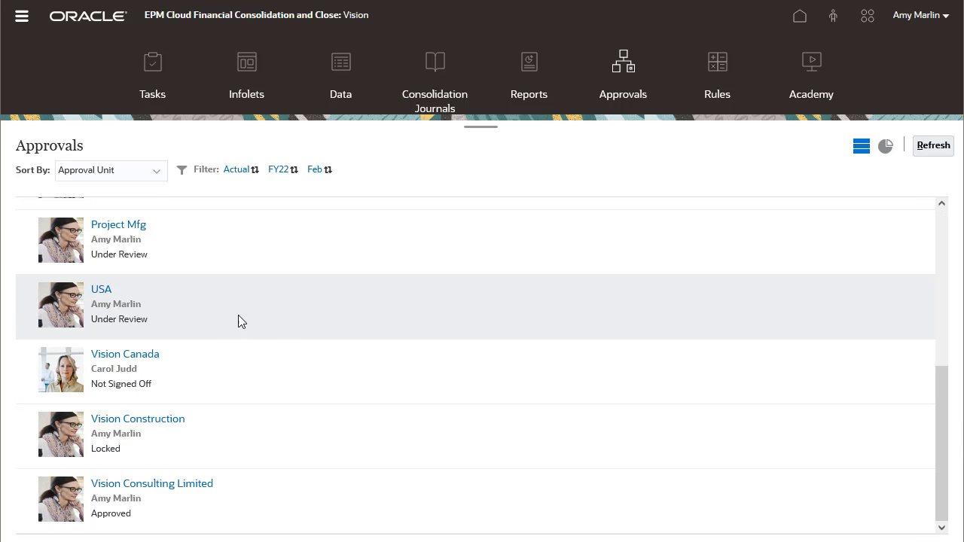
pyautogui.click(104, 288)
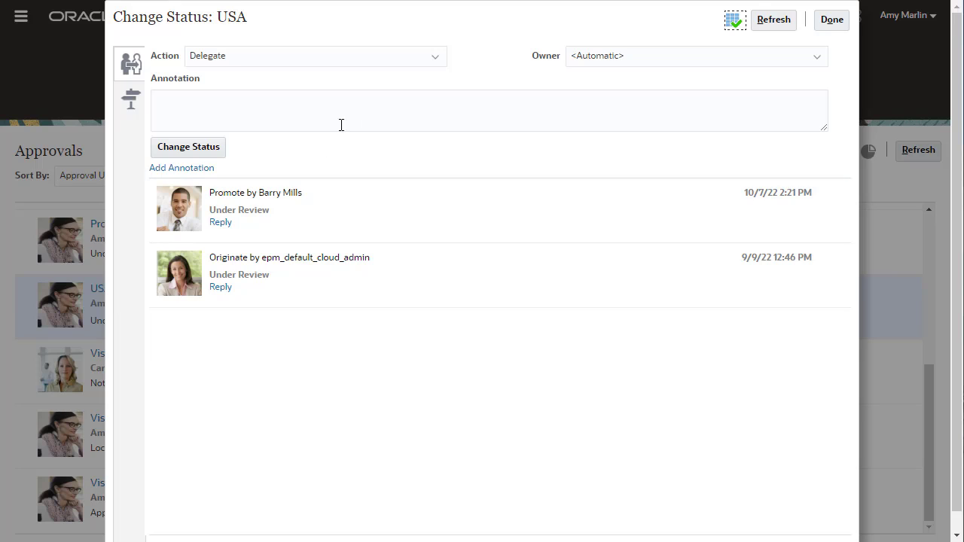
pyautogui.click(434, 61)
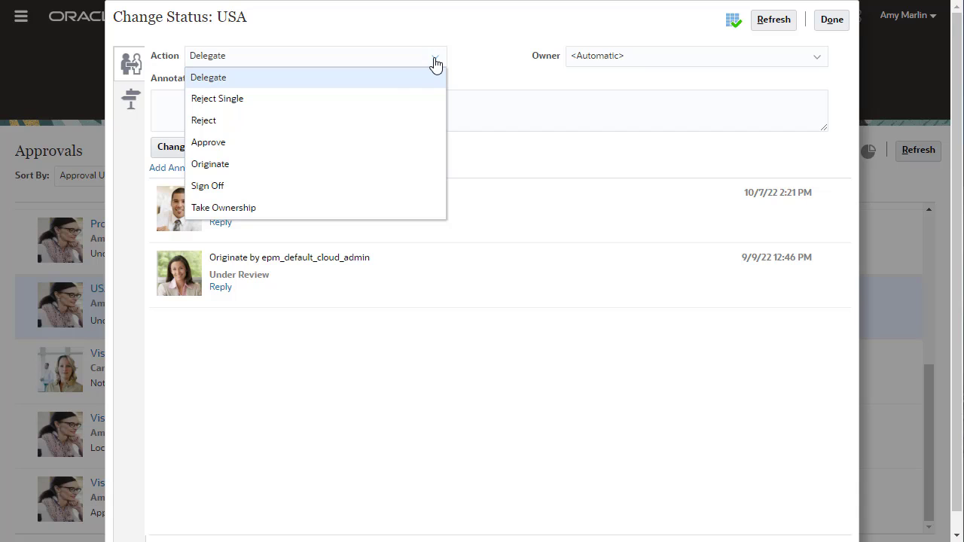
pyautogui.click(275, 143)
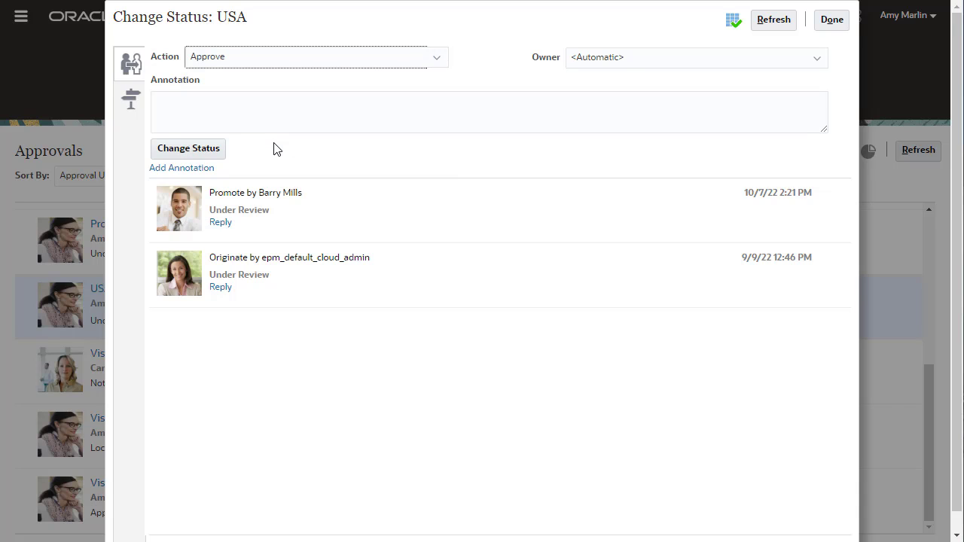
pyautogui.click(209, 148)
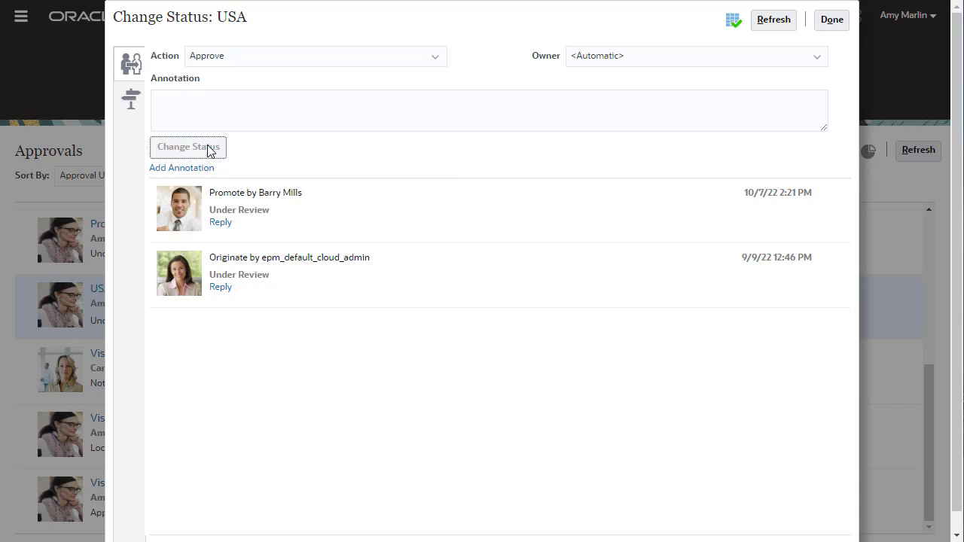
# - Lock the approved USA approval unit and return to the approvals list
pyautogui.click(435, 64)
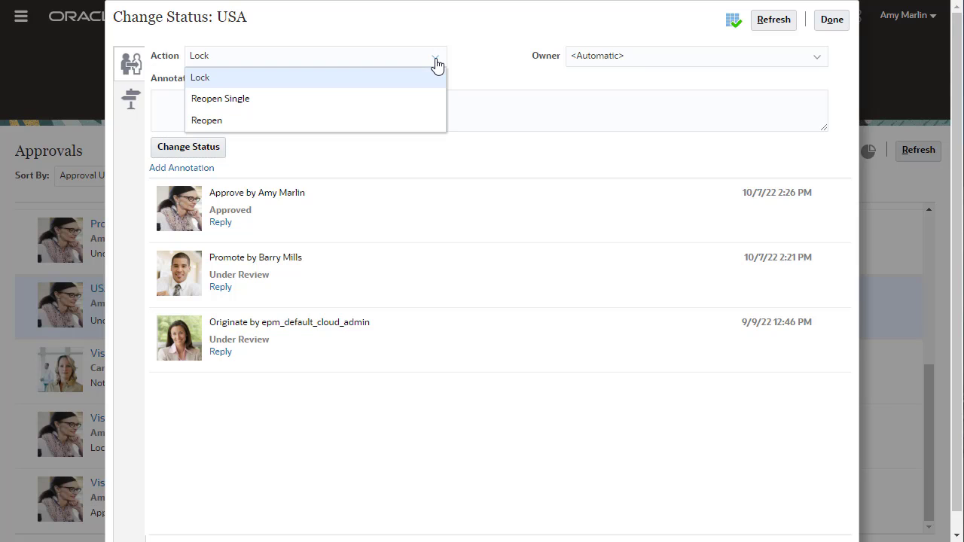
pyautogui.click(347, 82)
pyautogui.click(212, 149)
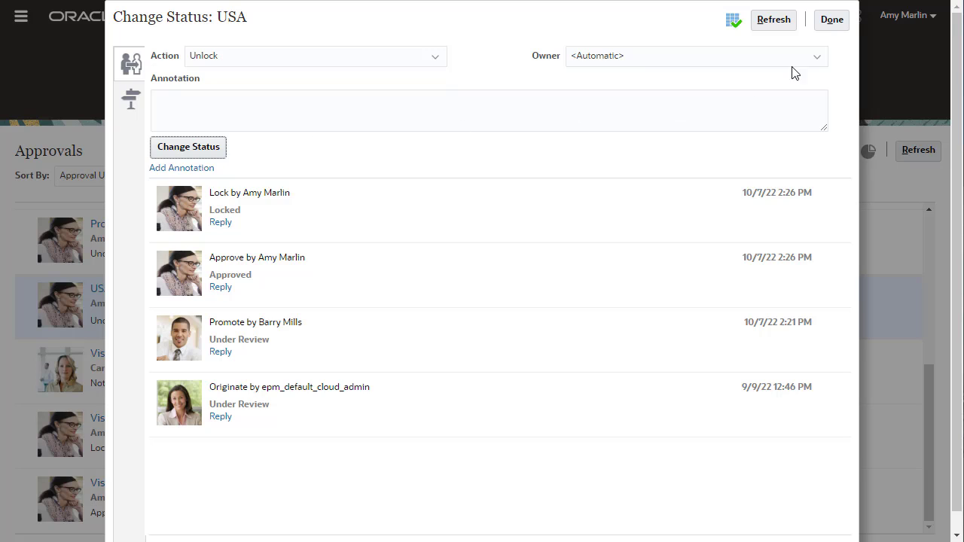
pyautogui.click(832, 23)
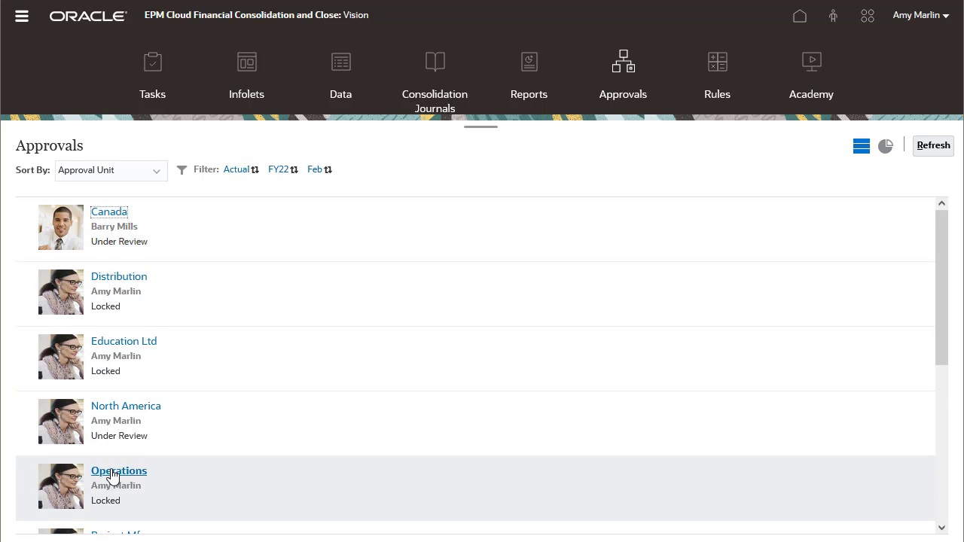
# - Unlock the Operations approval unit and return to the approvals list
pyautogui.click(114, 471)
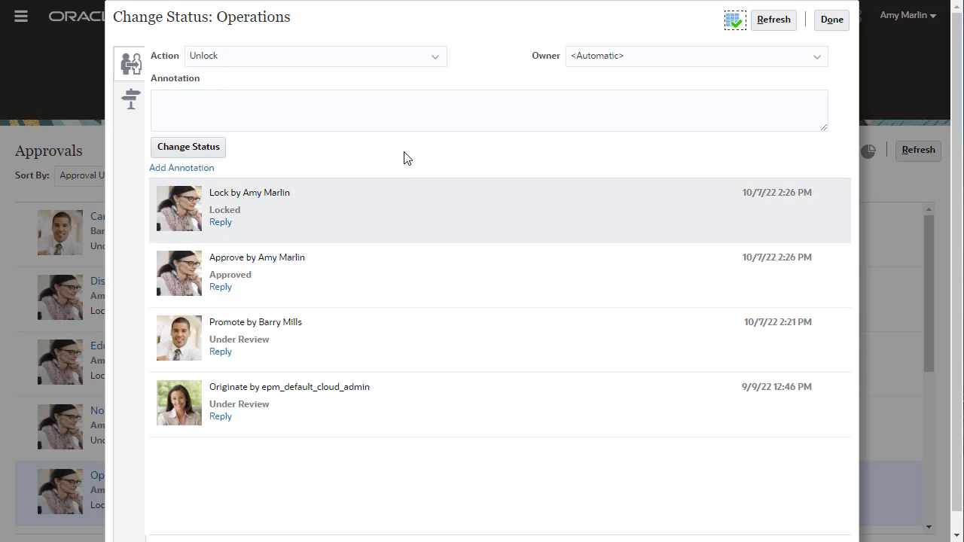
pyautogui.click(436, 65)
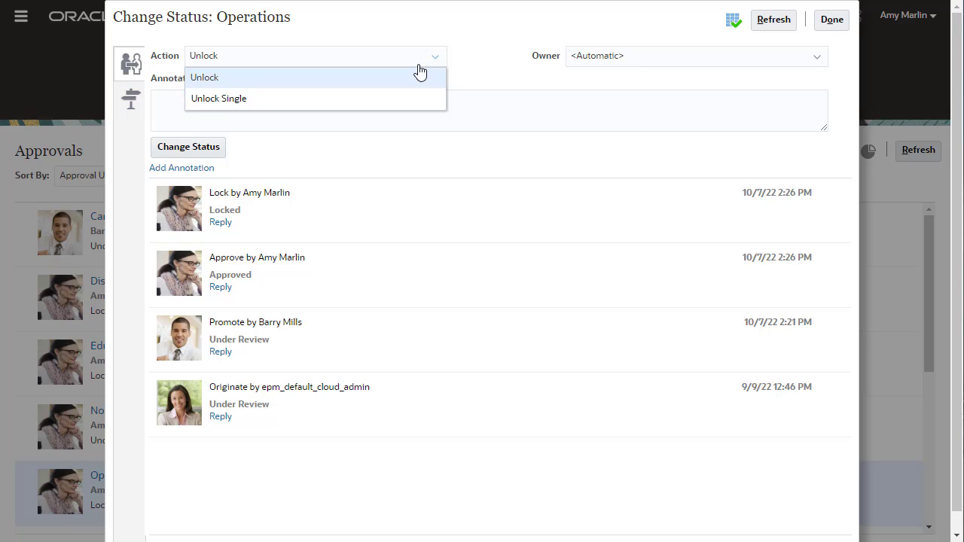
pyautogui.click(385, 75)
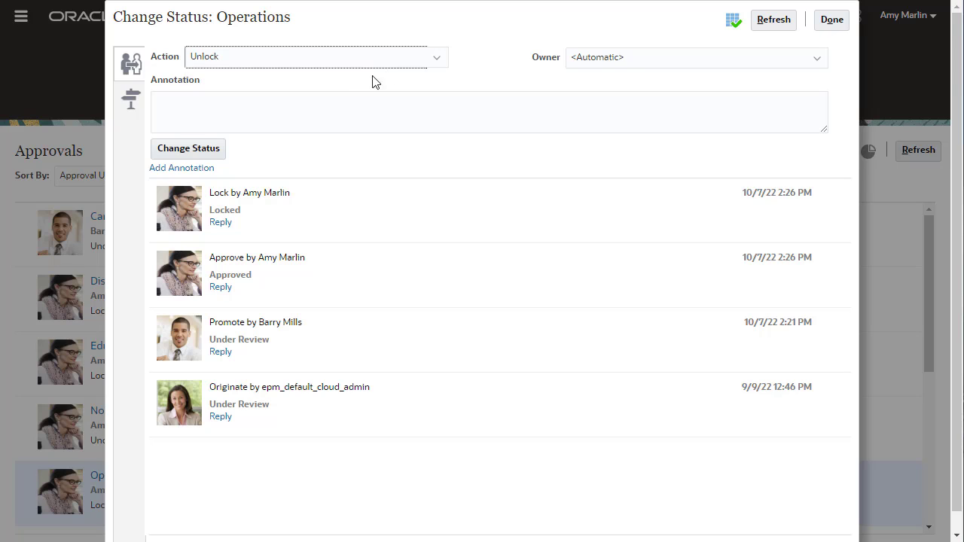
pyautogui.click(214, 153)
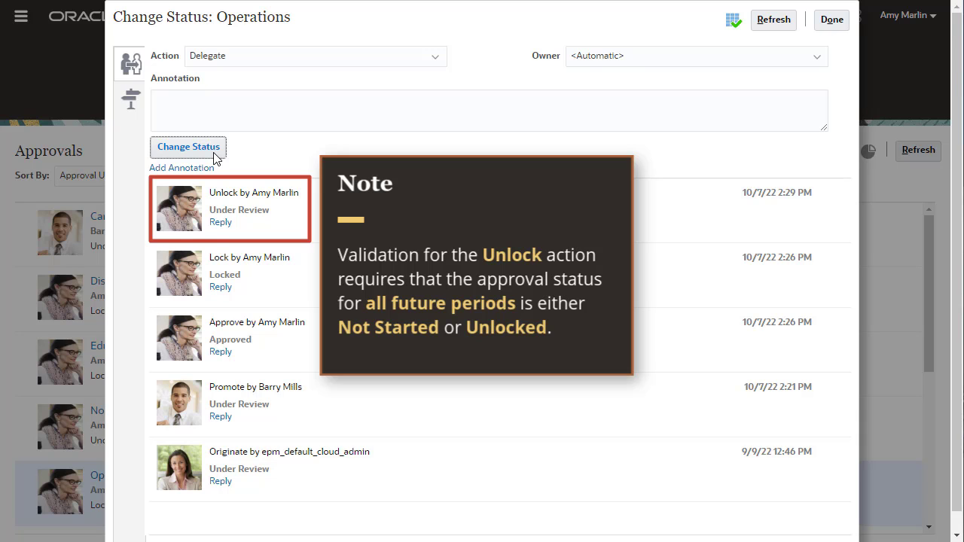
pyautogui.click(832, 20)
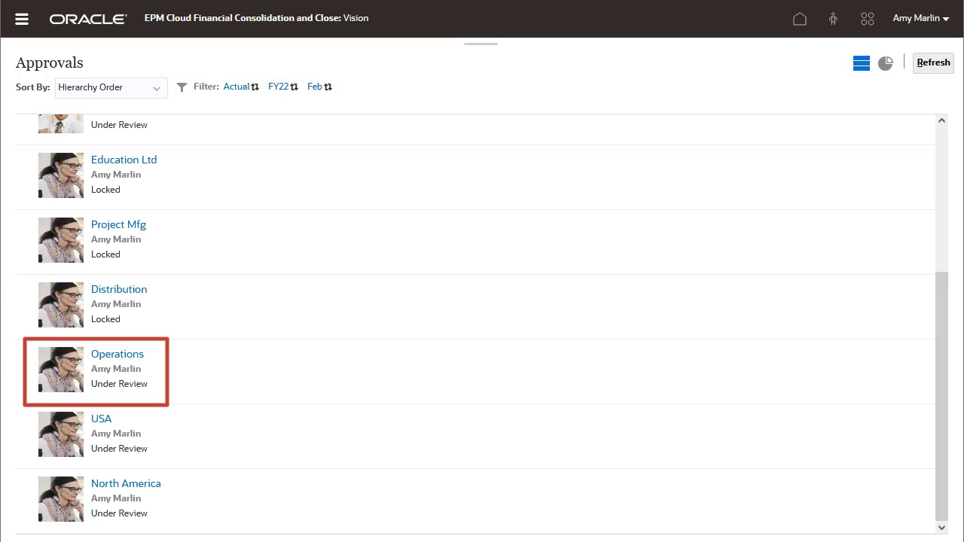